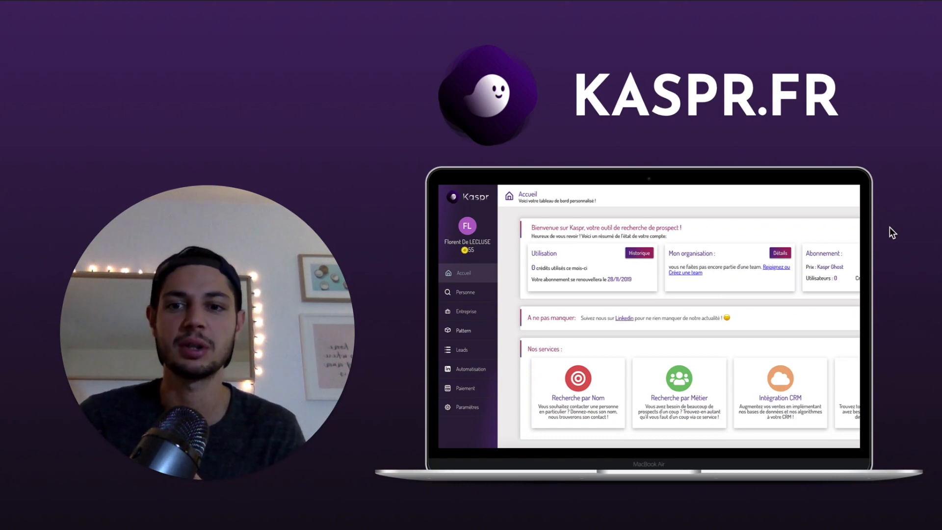
key(Escape)
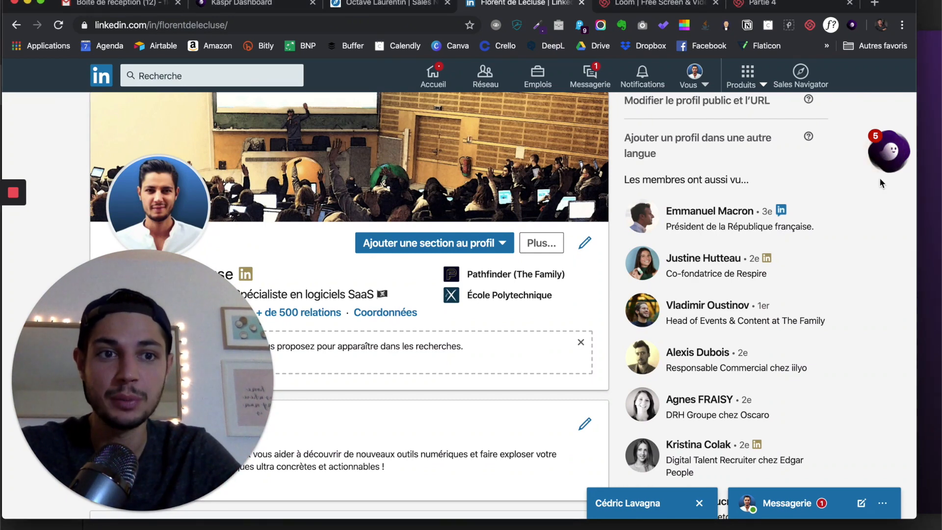
Open the Kaspr widget on the LinkedIn profile and reveal the person's phone number and email addresses for 1 credit.
click(888, 152)
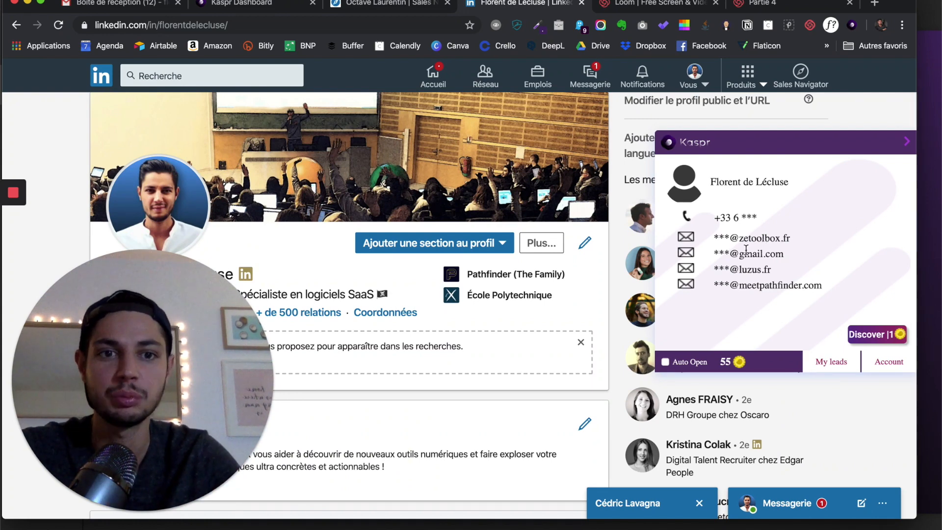
click(873, 338)
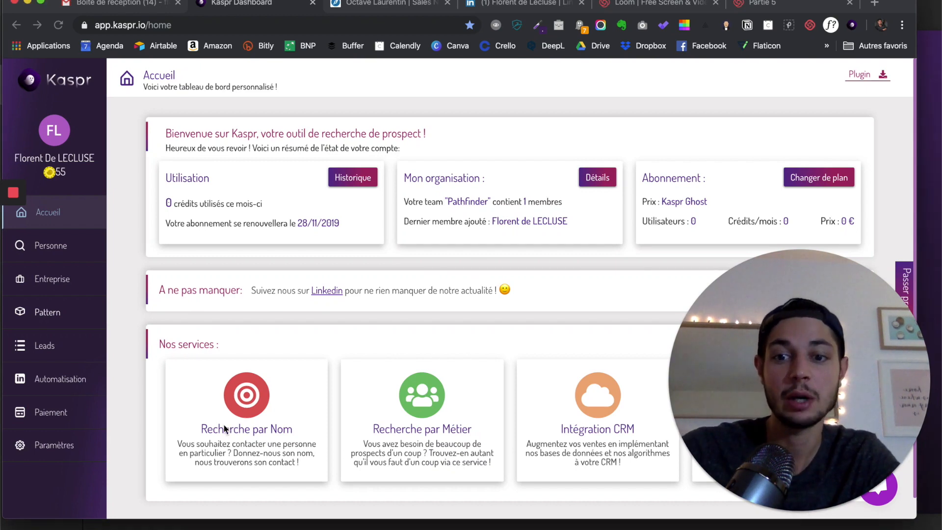
Look at the search-by-name and search-by-profession services in the Kaspr dashboard, and return to its home page.
click(205, 436)
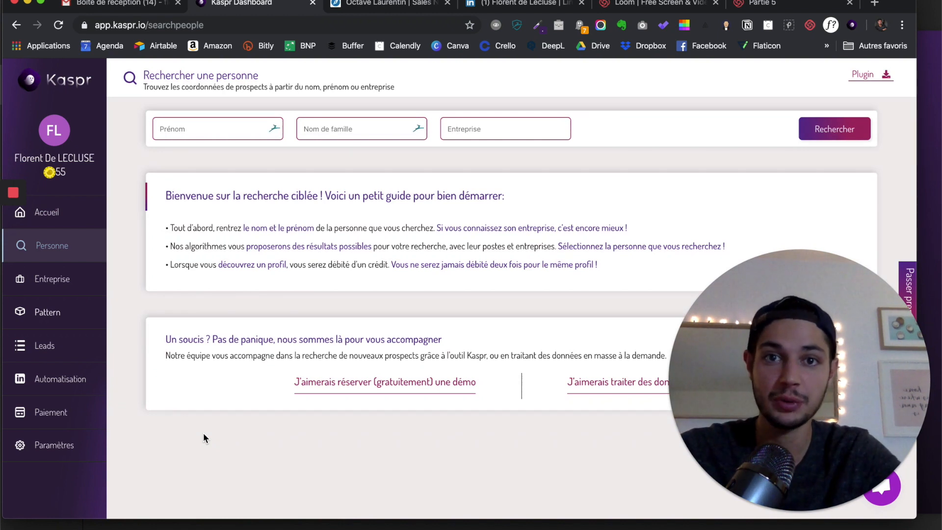
click(57, 214)
click(449, 428)
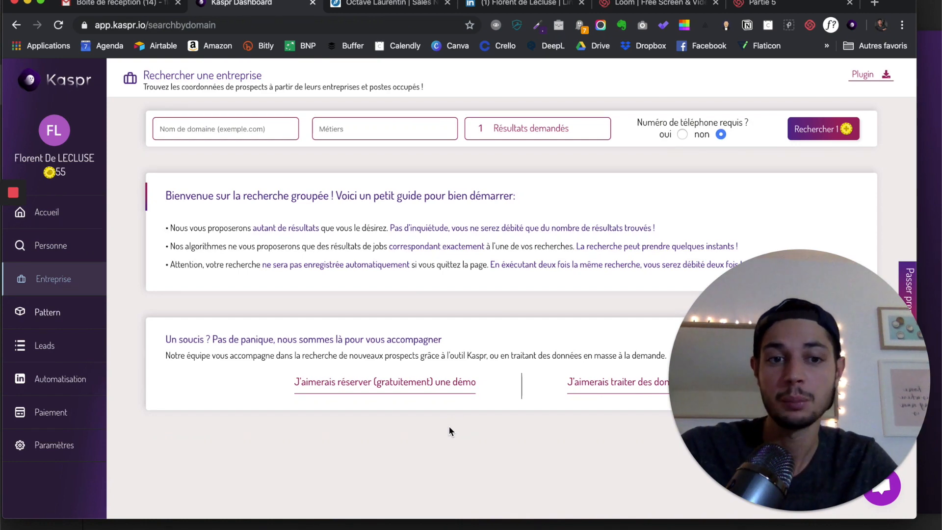
click(47, 212)
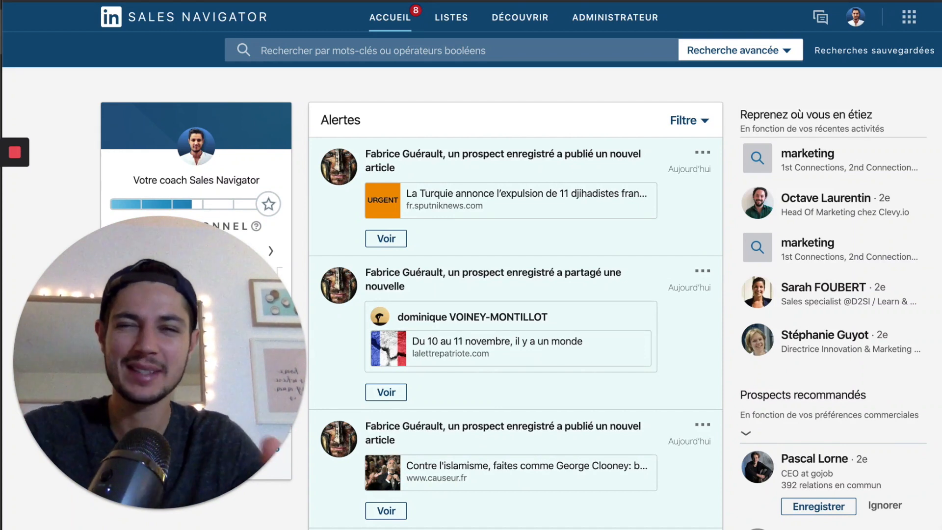
Start an advanced prospect search in Sales Navigator with the keyword "marketing".
click(733, 50)
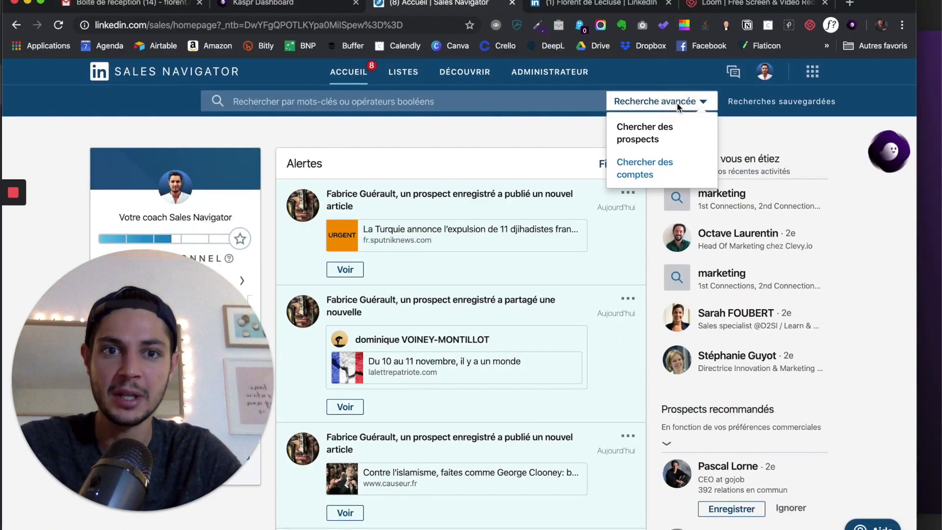
click(639, 127)
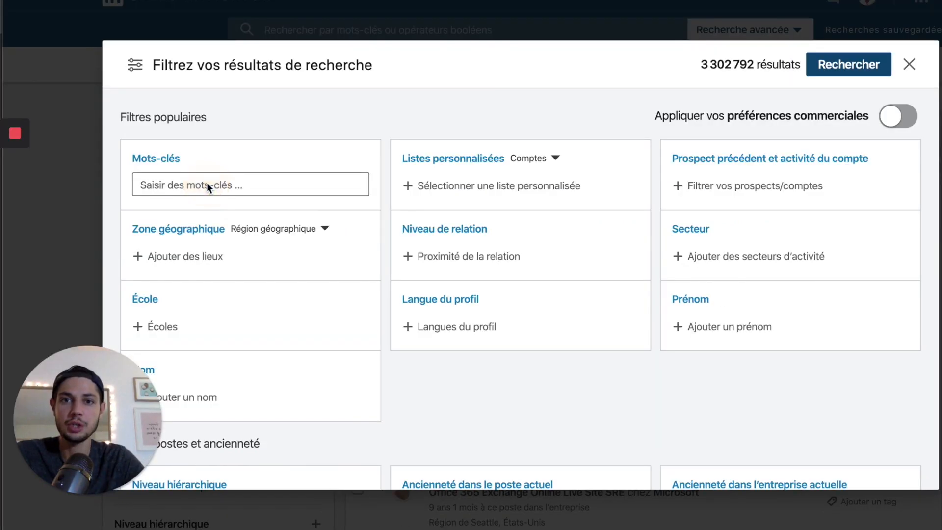
click(186, 182)
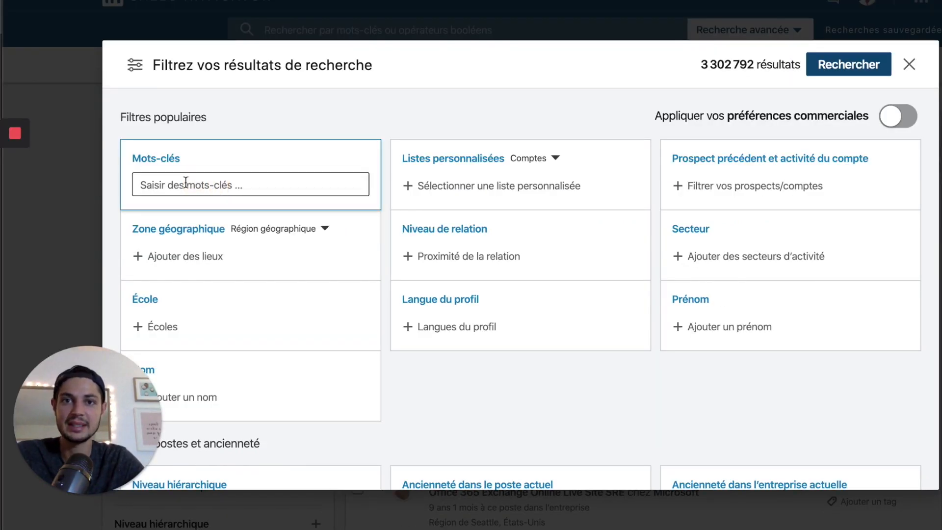
click(170, 189)
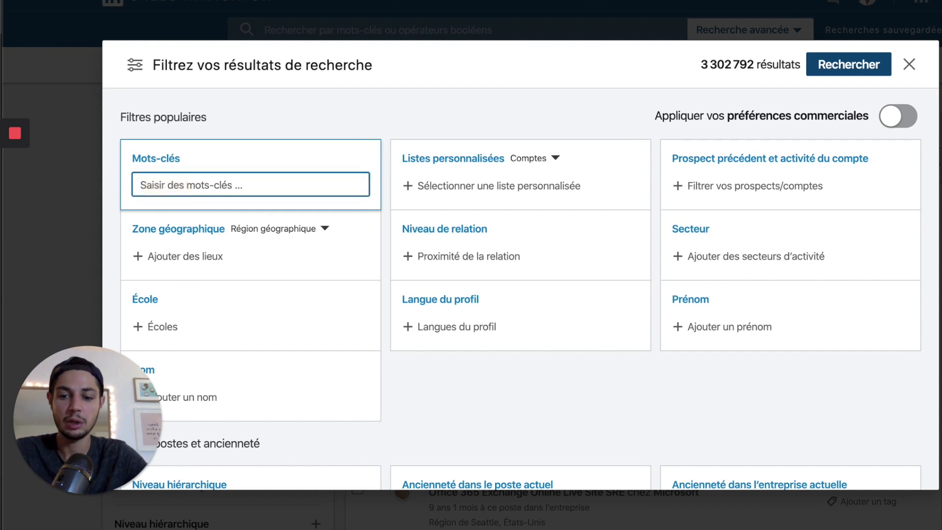
text(marketing)
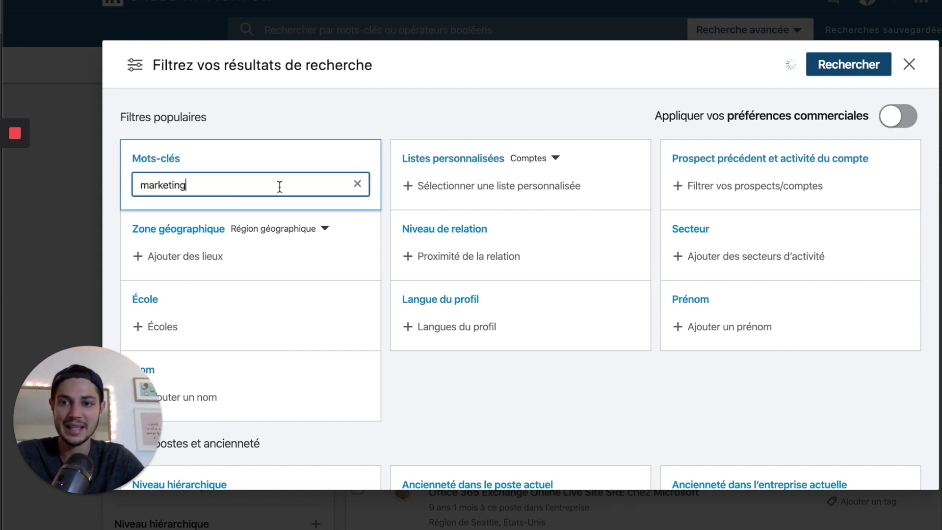
click(432, 404)
Filter the prospects by Région de Paris, France, Directeur level, 1 to 2 years in role and company, and company sizes including 201-500.
click(246, 266)
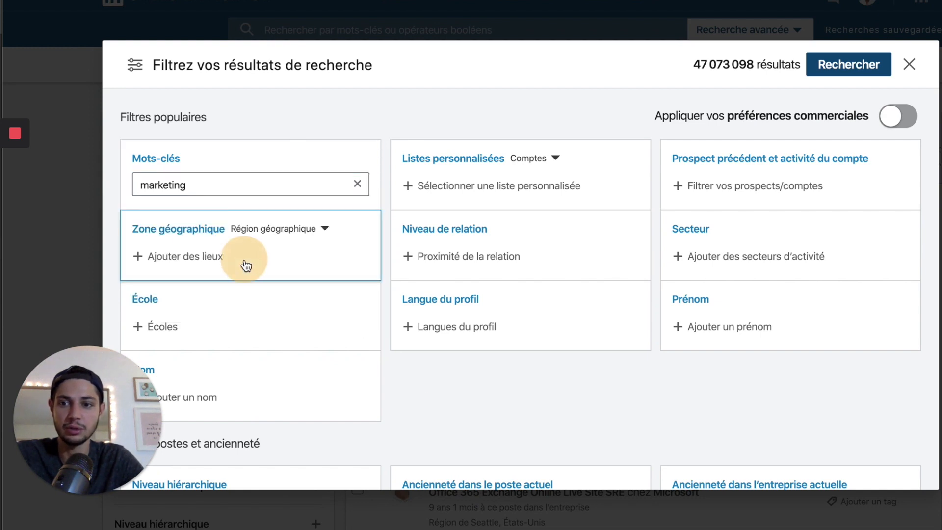
text(pari)
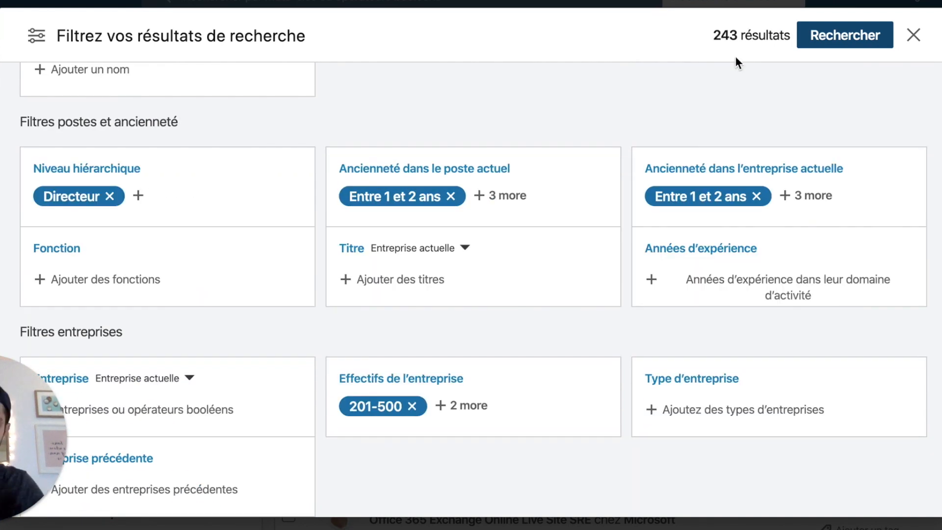
Run the prospect search and narrow the results to people who share a common experience.
scroll(735, 56, up, 7)
click(845, 36)
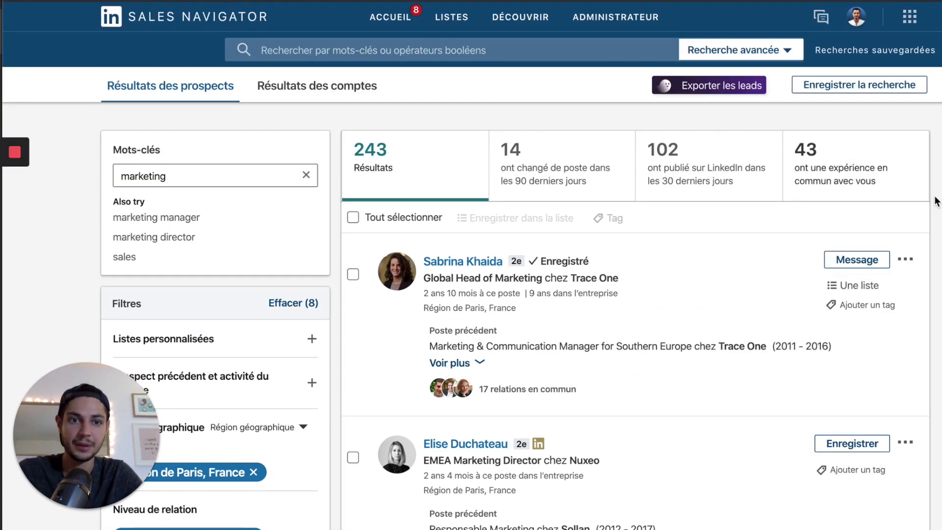
click(859, 188)
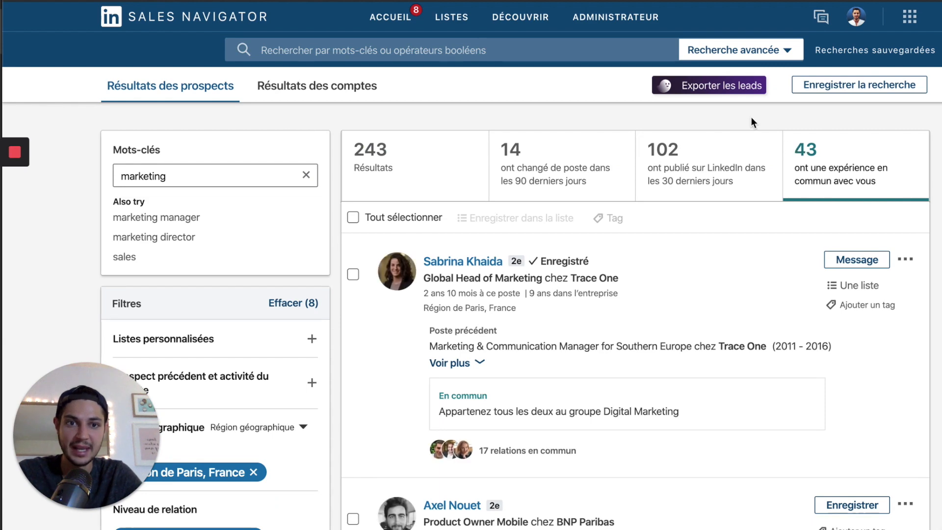
Set up a Kaspr lead export named "Dir Marjeting - PME - Exp commune" using the list "Directeur Marketing - PME - Expérience commune".
click(698, 89)
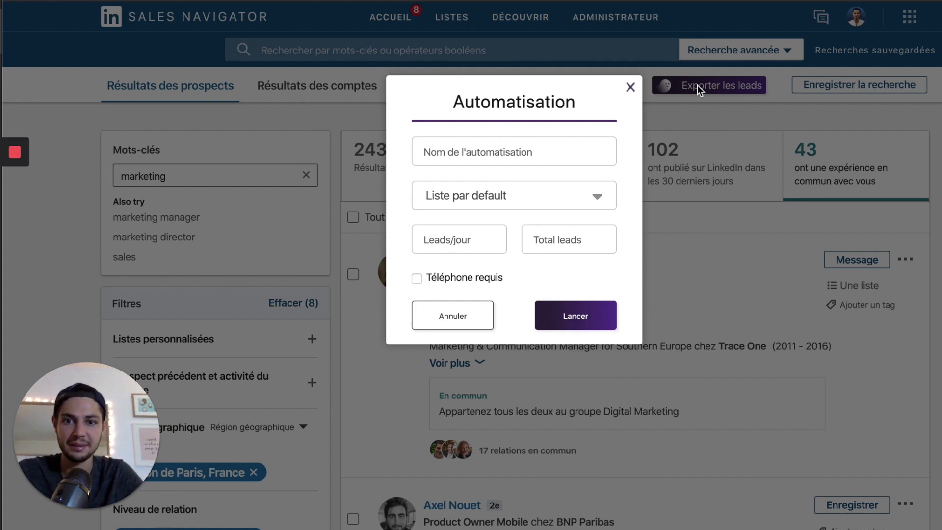
click(506, 152)
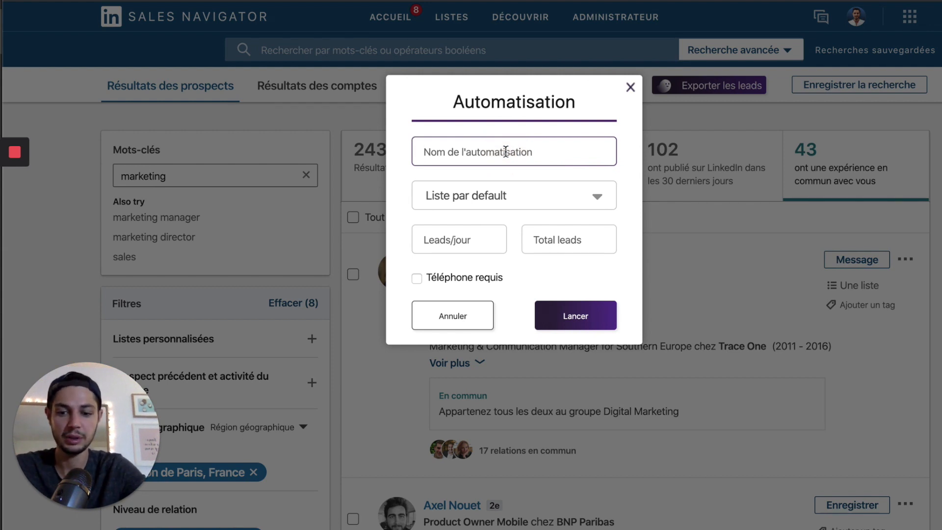
text(D)
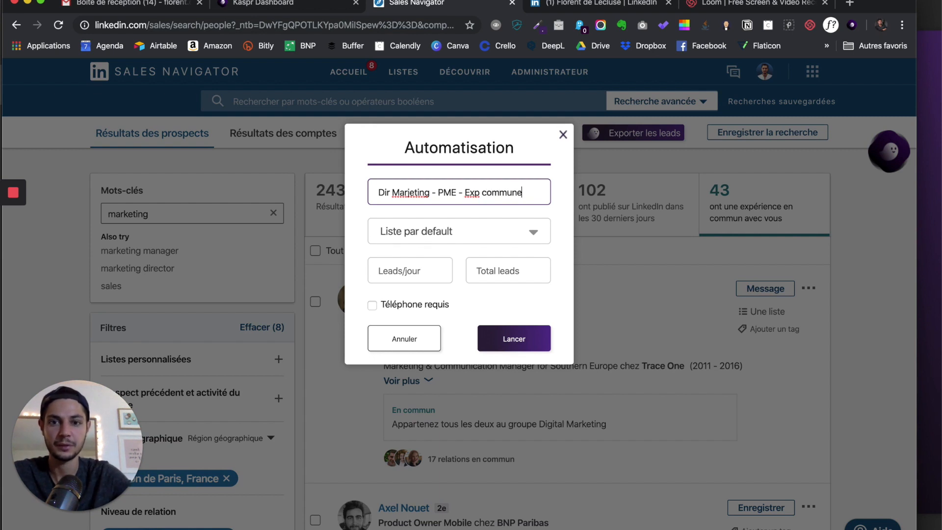
click(413, 235)
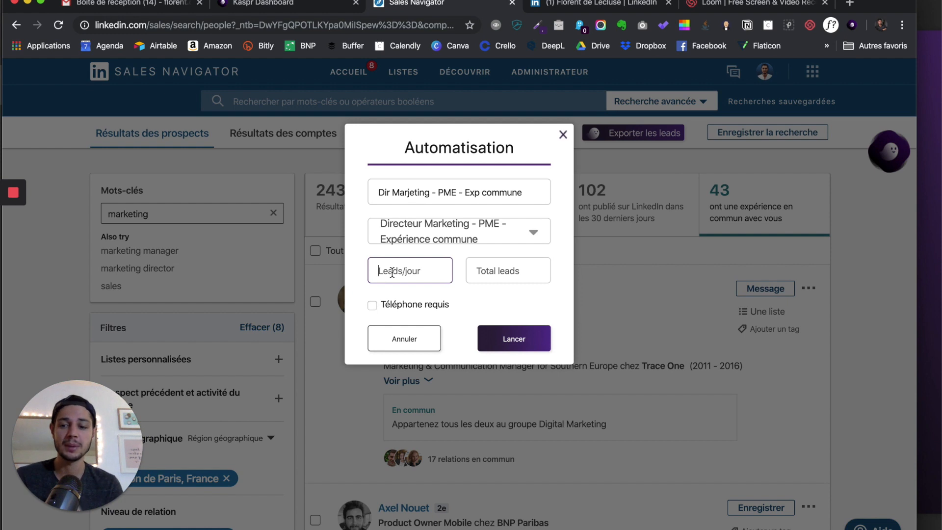
Set the export automation to 10 leads per day and 43 leads in total.
text(10)
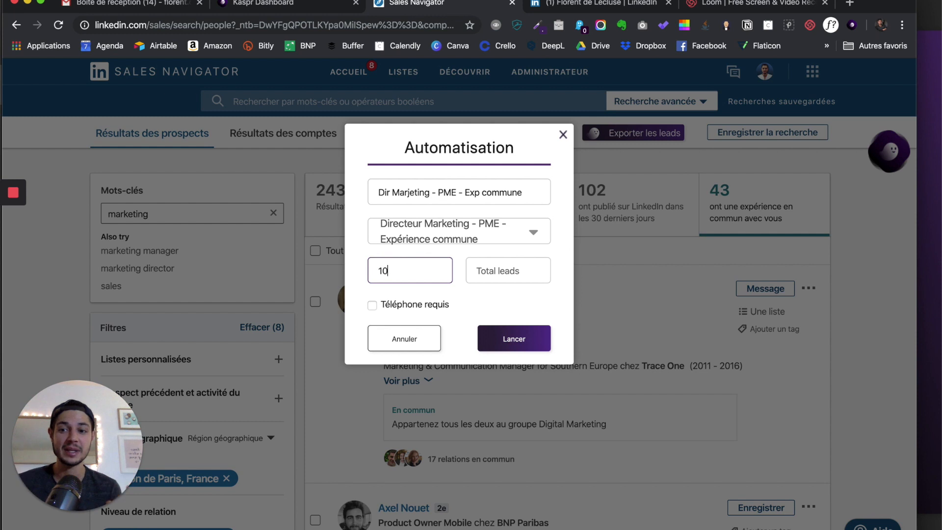
click(493, 273)
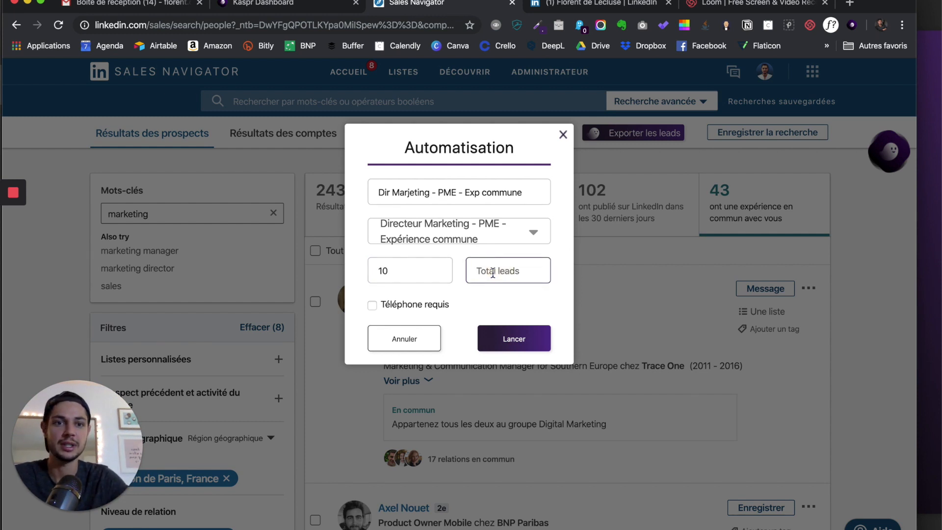
text(43)
key(BackSpace)
text(2)
key(BackSpace)
text(3)
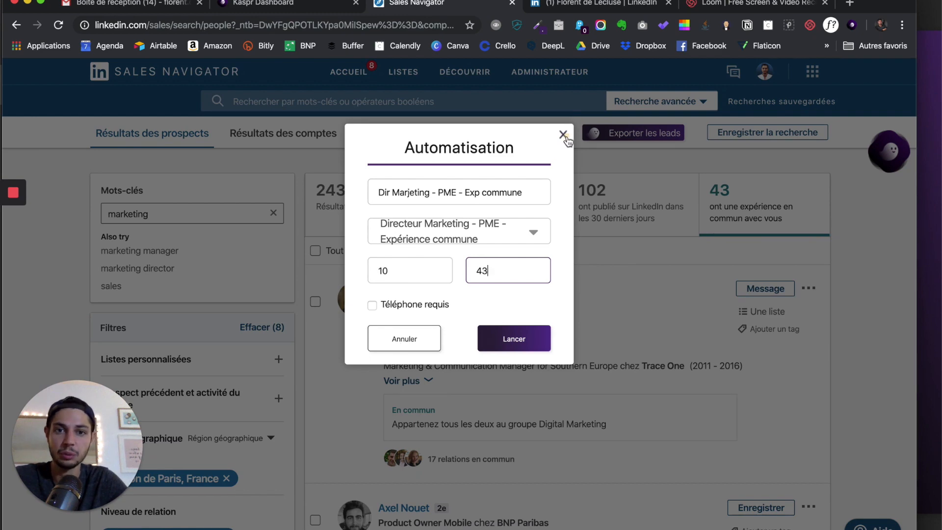
Switch to the Kaspr dashboard and review the saved leads and the LinkedIn automation.
click(291, 10)
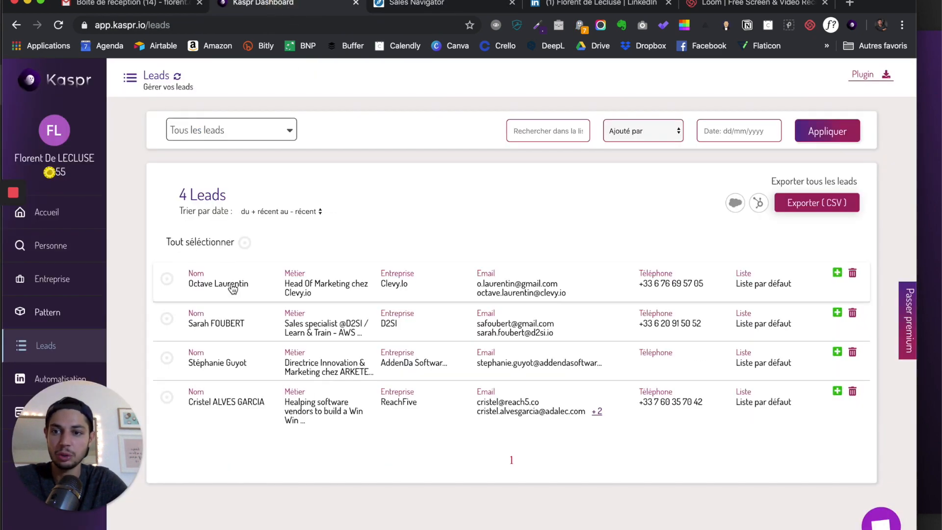
click(35, 376)
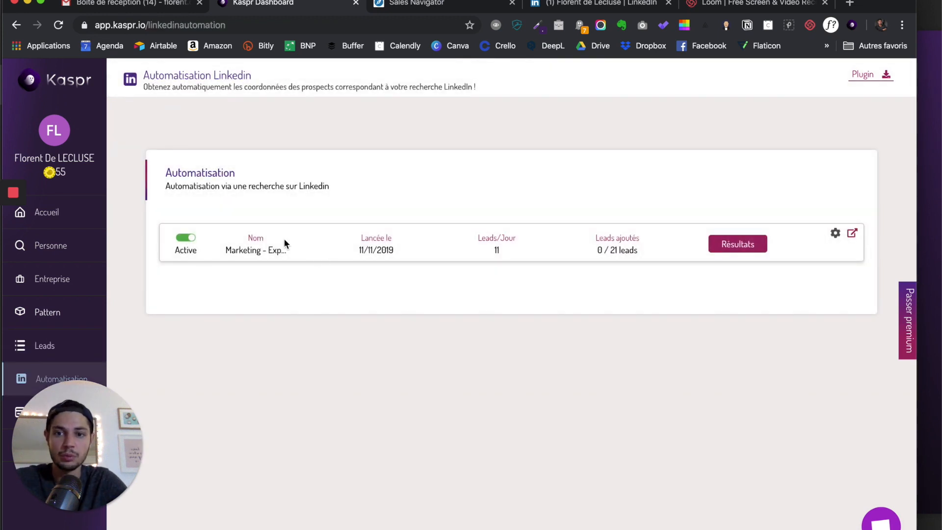
click(56, 345)
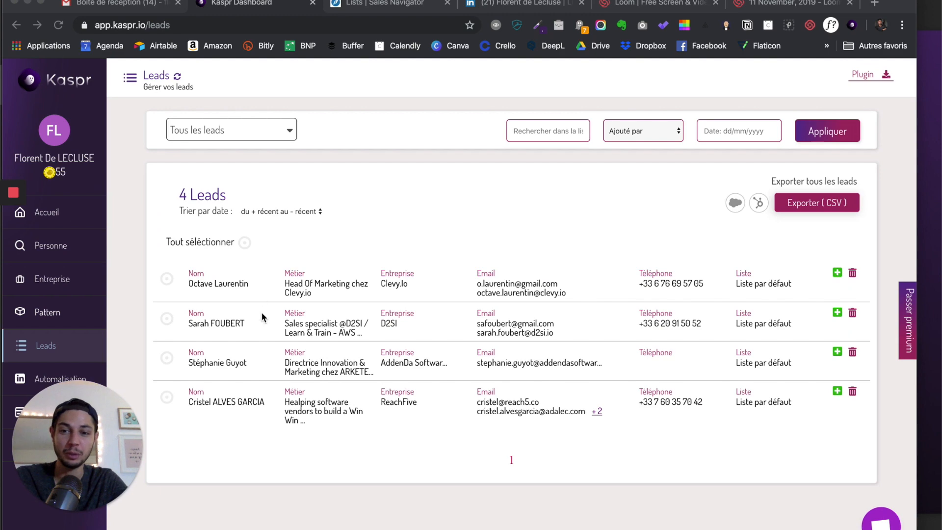
Open the lead details of the Directrice Innovation & Marketing at AddenDa Software and copy her email address.
click(225, 364)
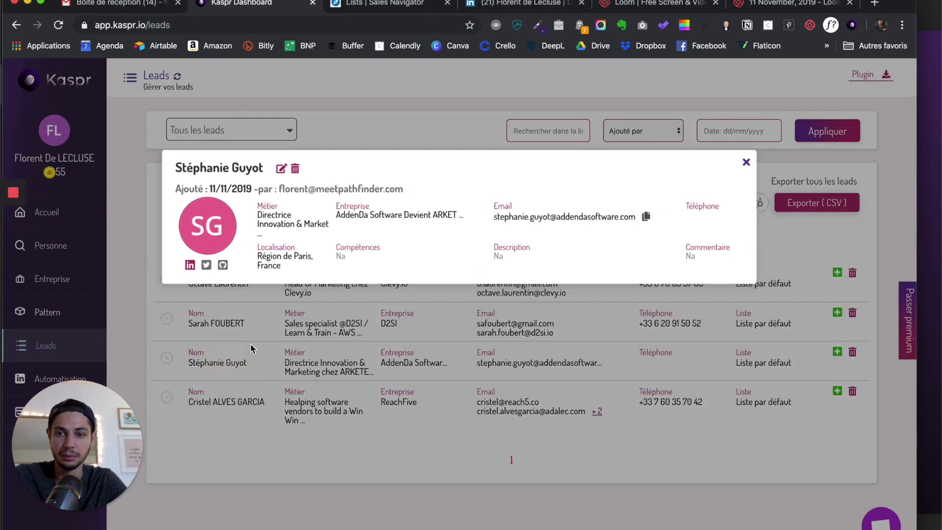
click(646, 217)
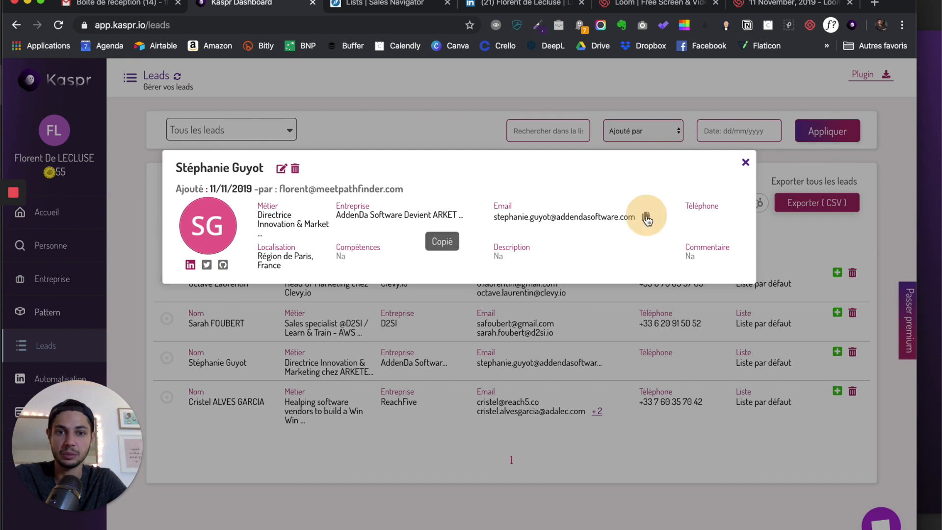
Switch to Sales Navigator and open the prospect list "Directeur Marketing - PME - Expérience commune".
click(391, 5)
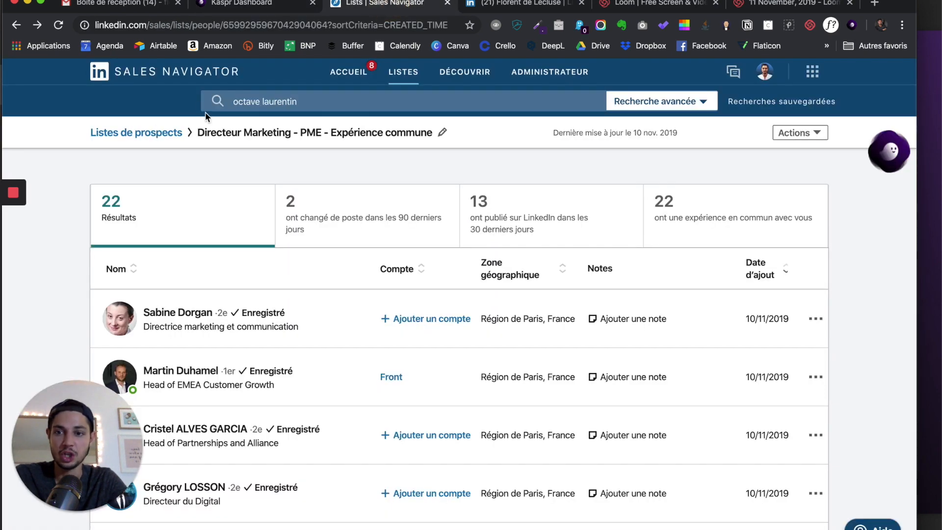
mouse_move(404, 72)
click(420, 123)
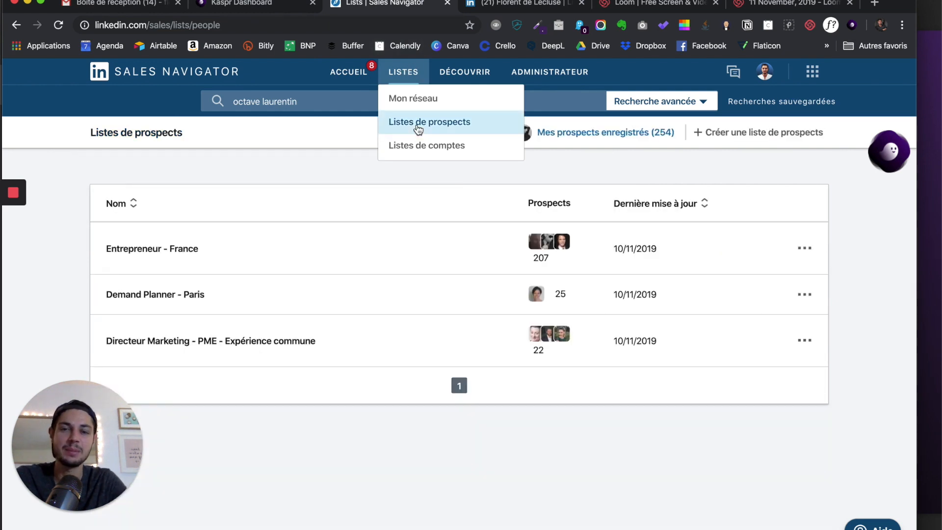
click(255, 345)
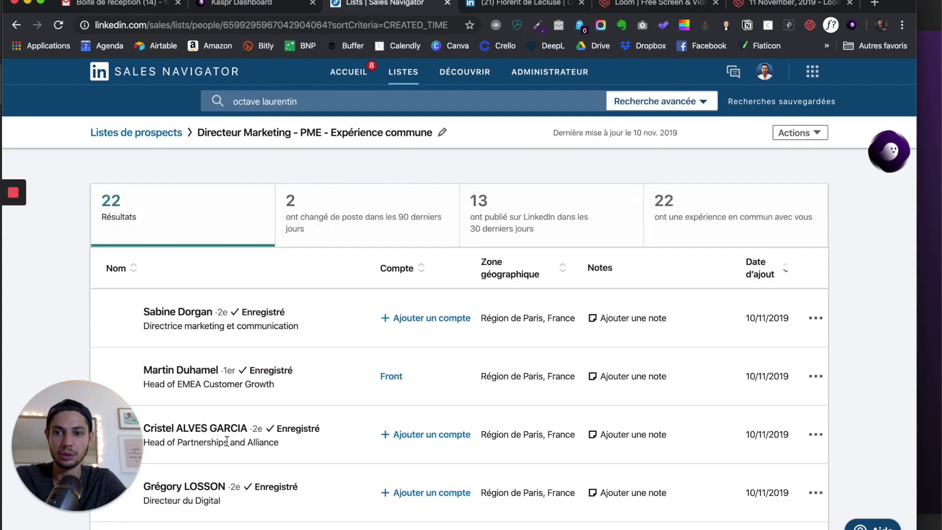
Find the Directrice Marketing of AddenDa Software devient ARKETEAM IDF in the list and open her profile.
scroll(226, 441, down, 3)
scroll(227, 441, up, 1)
scroll(227, 441, down, 5)
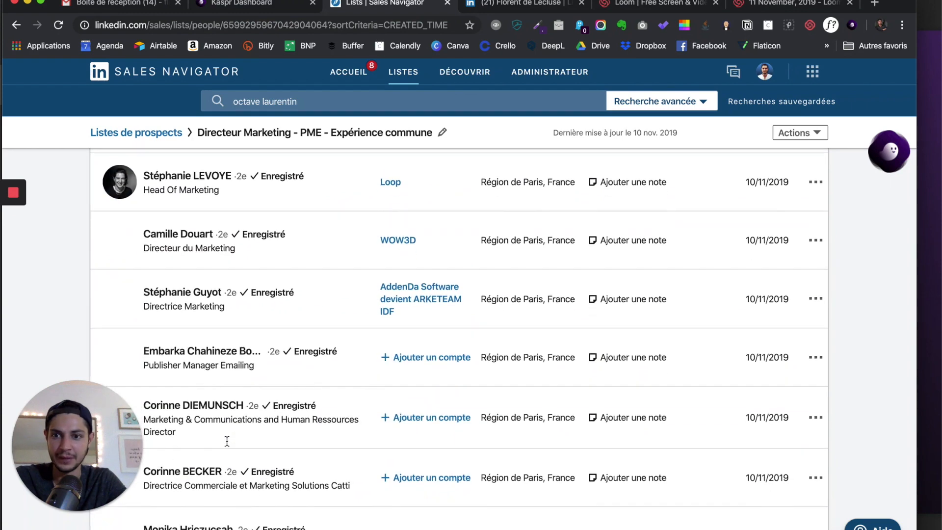
click(184, 289)
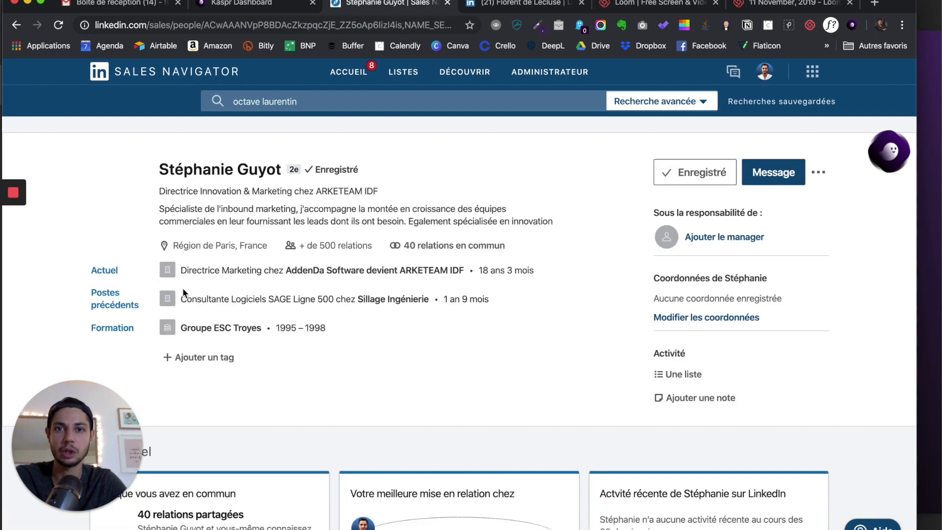
click(182, 287)
View everything you have in common with this prospect, including shared connections and groups, and close the details.
scroll(206, 309, down, 6)
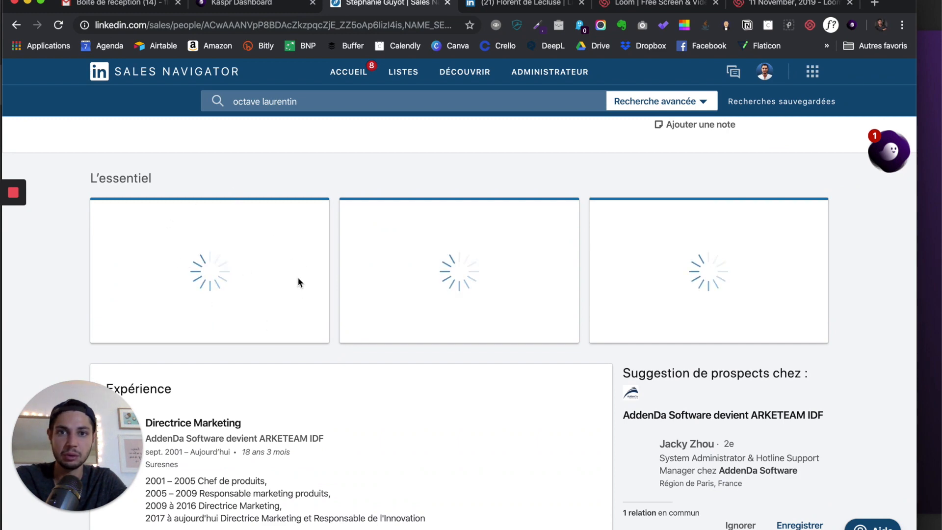
click(206, 310)
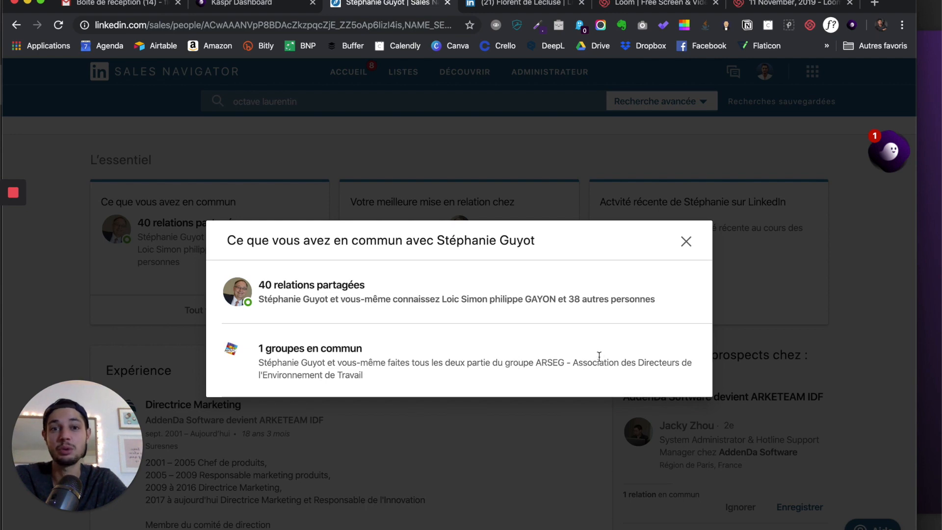
click(686, 241)
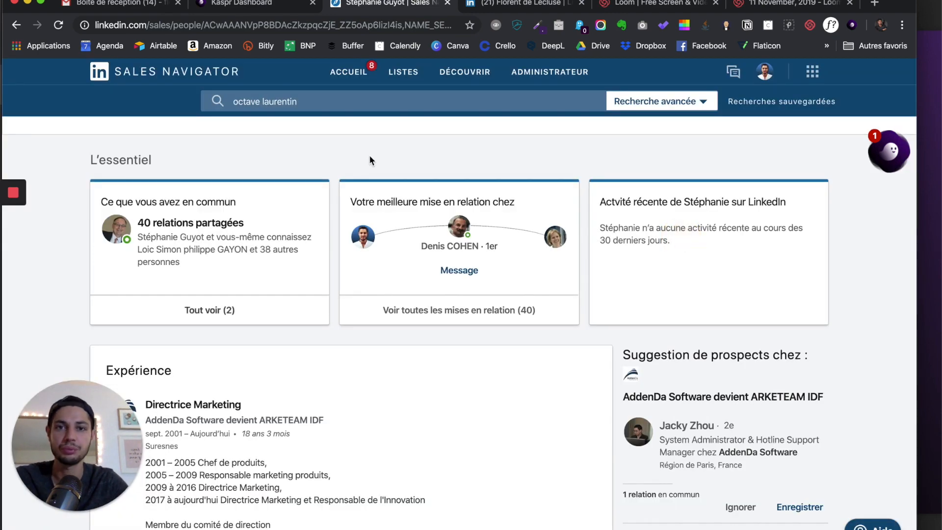
Switch to Gmail and begin the body of the "ARSEG" email with "J'ai vu" below the greeting.
click(122, 6)
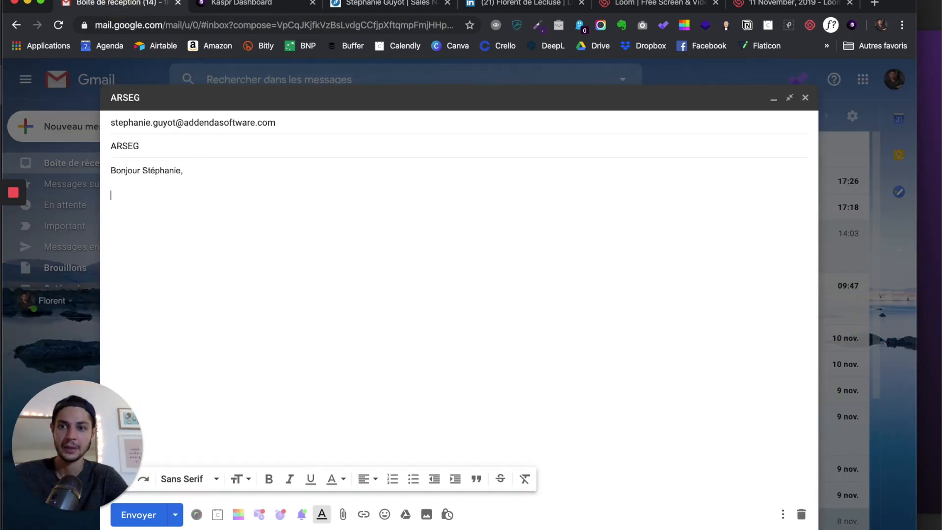
text(J'ai vu)
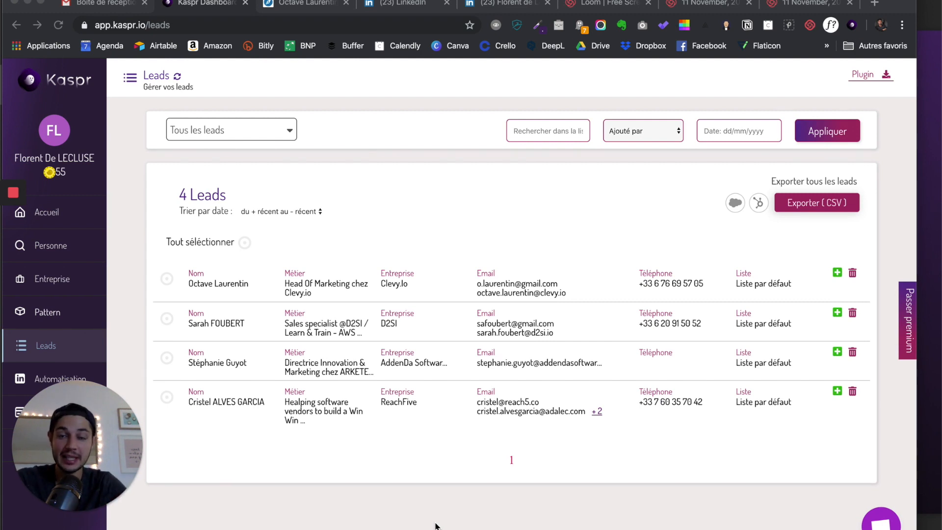
Open the lead details of the Head Of Marketing at Clevy.io in Kaspr and copy the clevy.io email address.
click(231, 132)
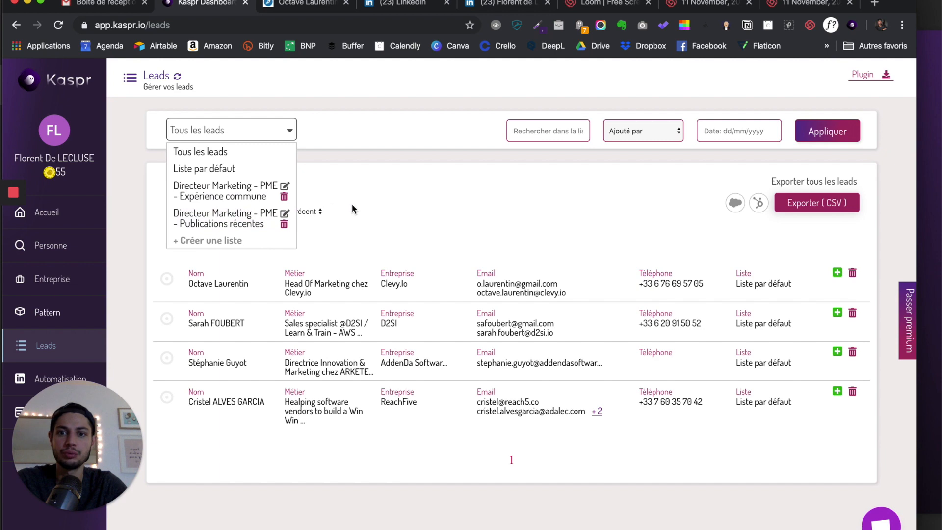
click(300, 259)
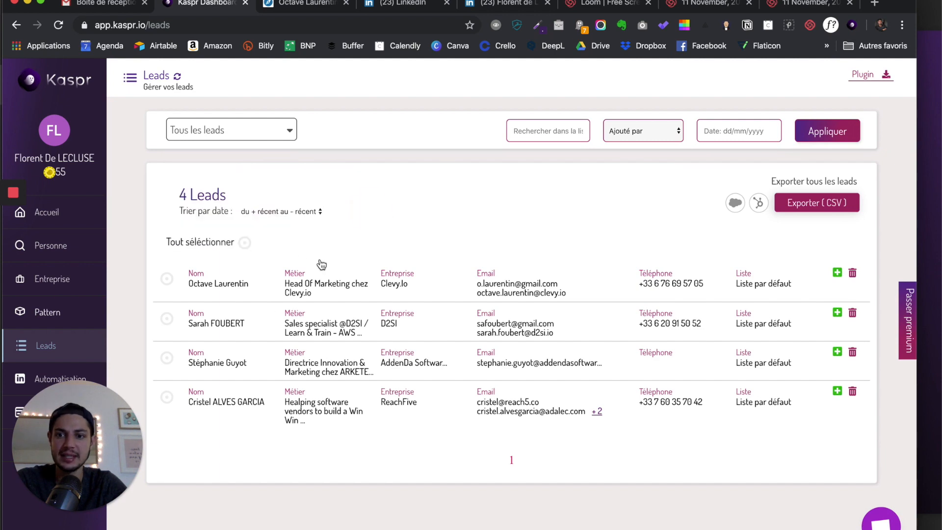
click(233, 286)
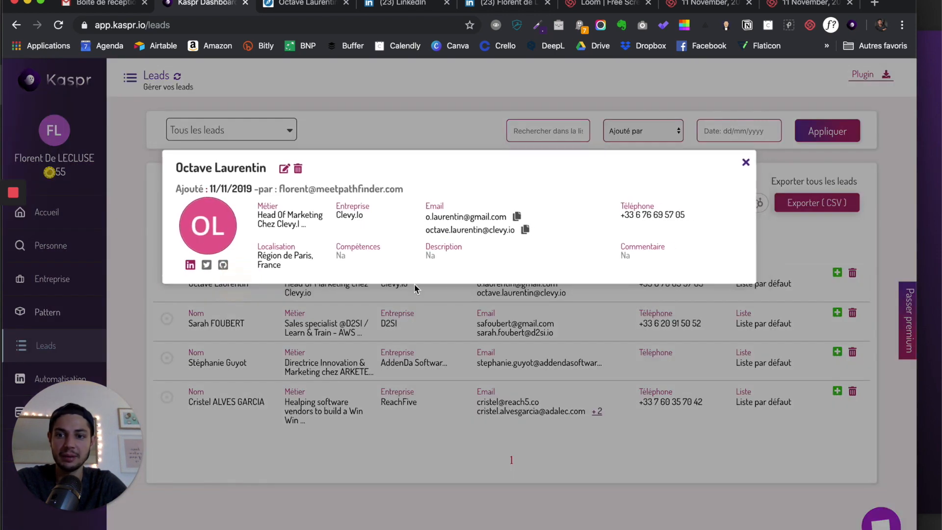
click(524, 230)
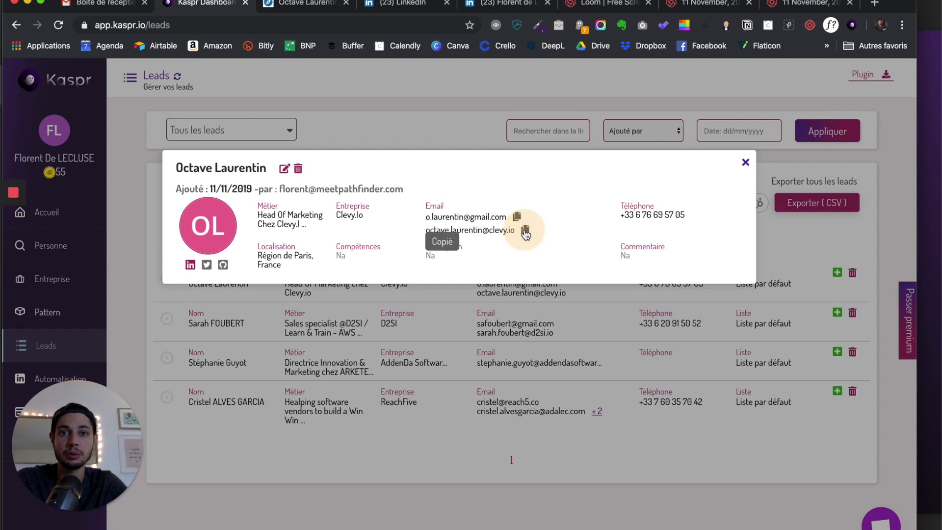
Check the Clevy.io prospect's recent activity in Sales Navigator, read the LinkedIn post about the CSML launch, and return to the Kaspr lead details.
click(302, 5)
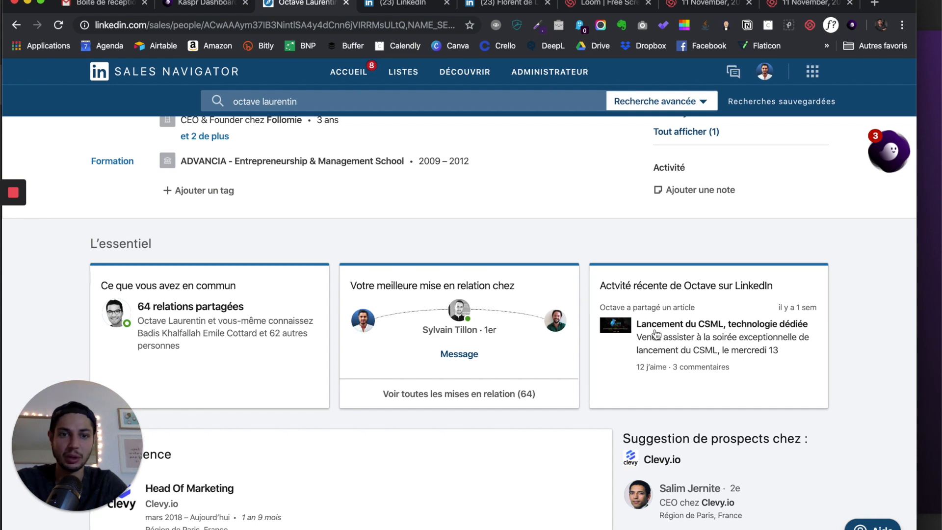
click(412, 12)
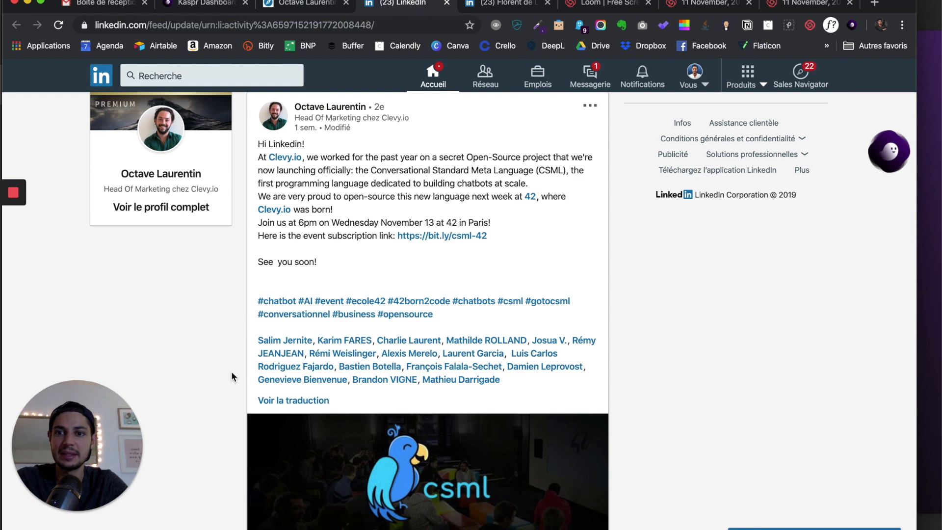
scroll(231, 376, down, 1)
scroll(231, 374, down, 2)
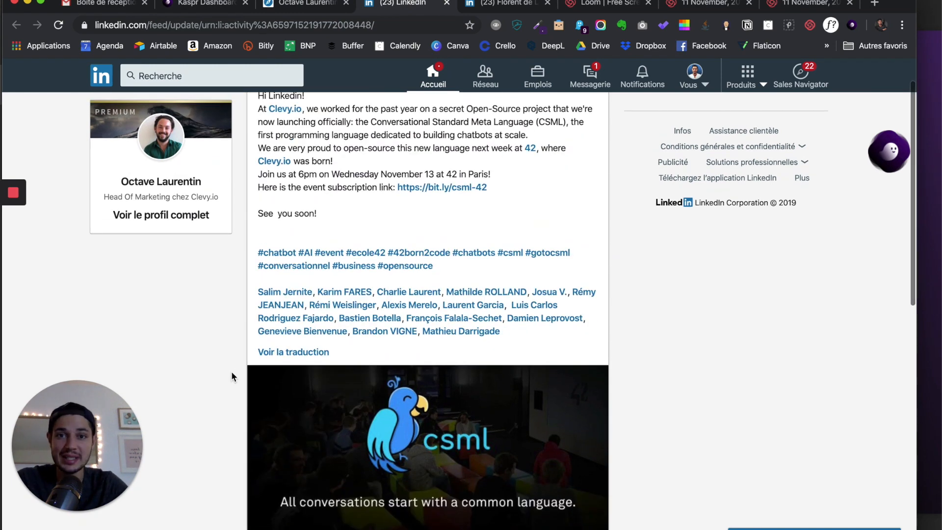
scroll(231, 372, down, 2)
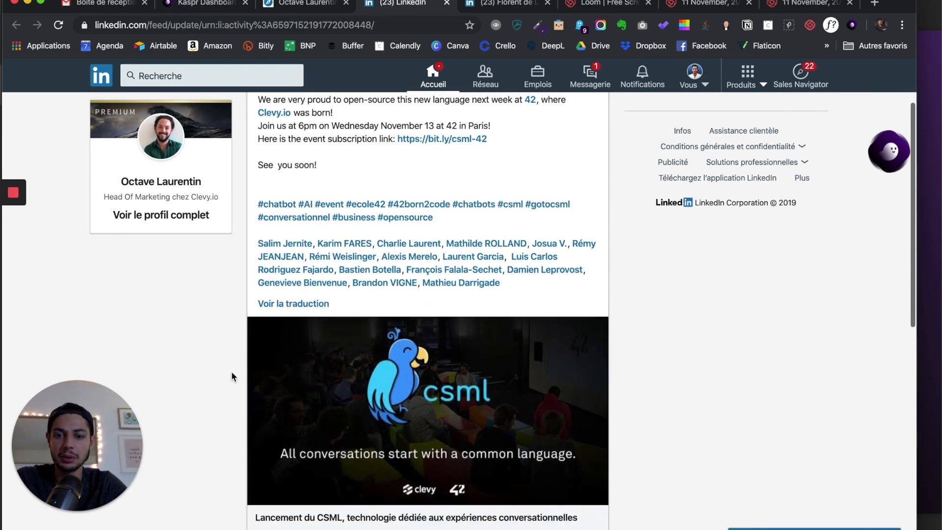
scroll(231, 371, up, 4)
click(207, 5)
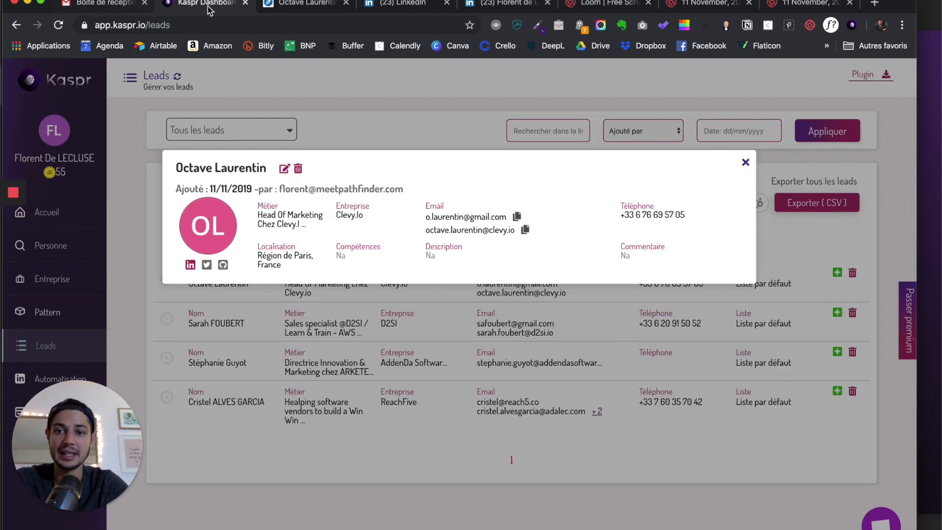